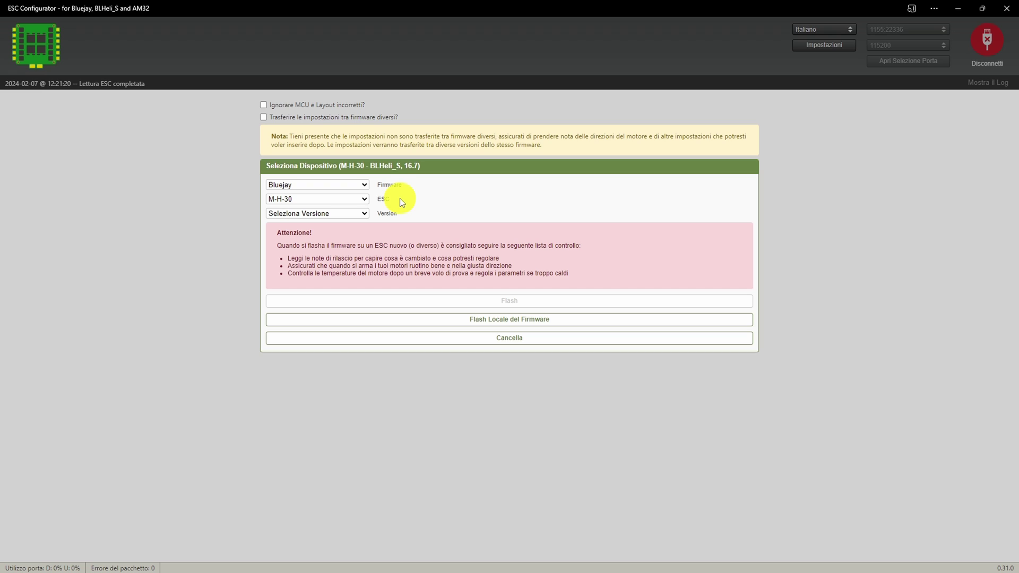
Flash the M-H-30 ESCs with Bluejay firmware v0.19.2 at a PWM frequency of 24
left_click(366, 213)
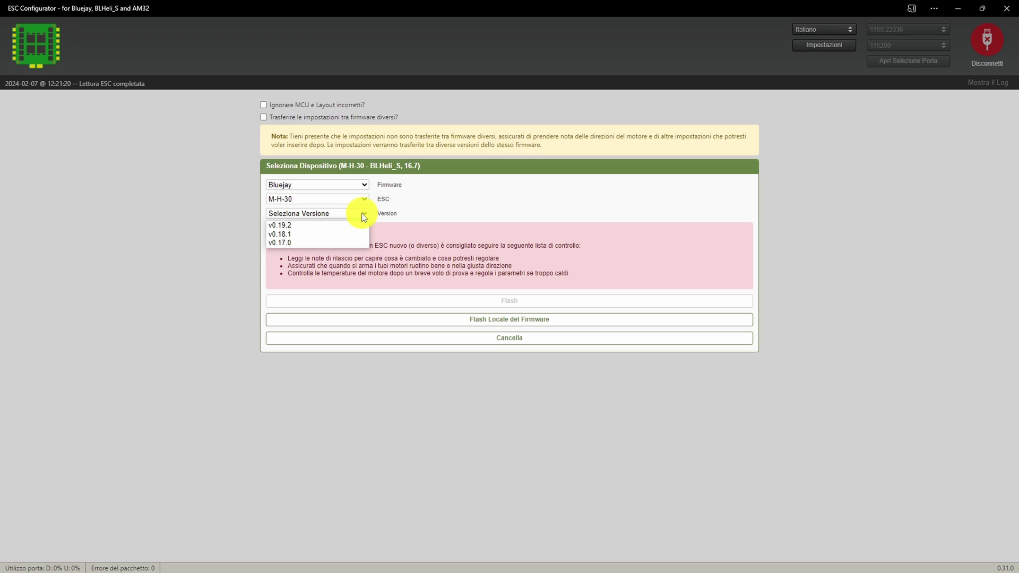
left_click(355, 223)
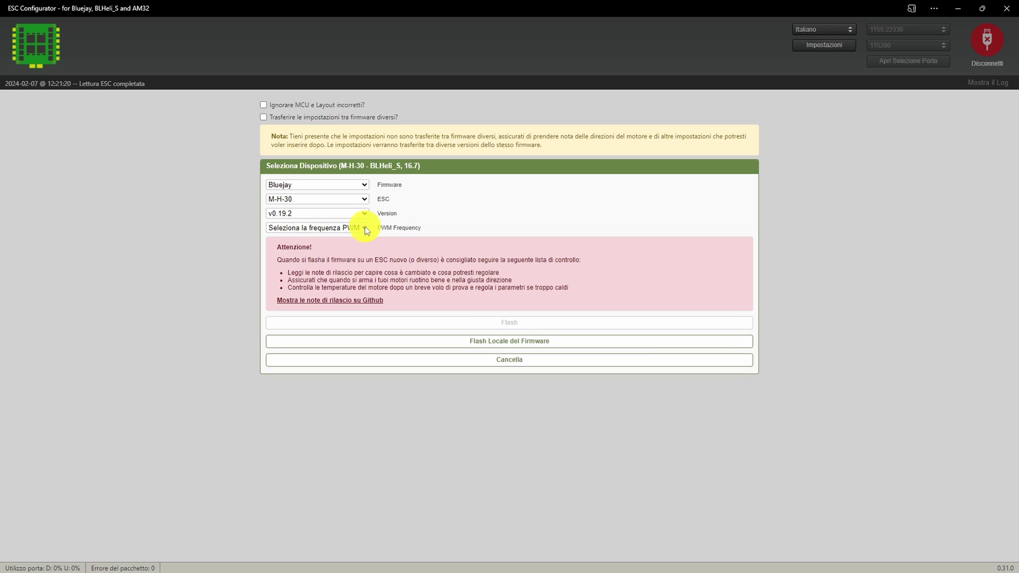
left_click(365, 227)
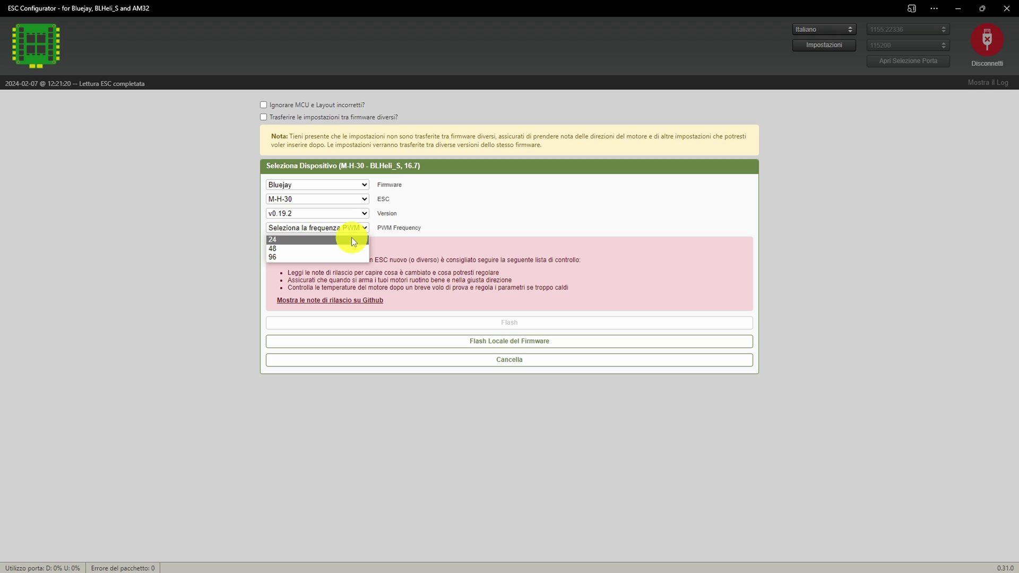
left_click(352, 239)
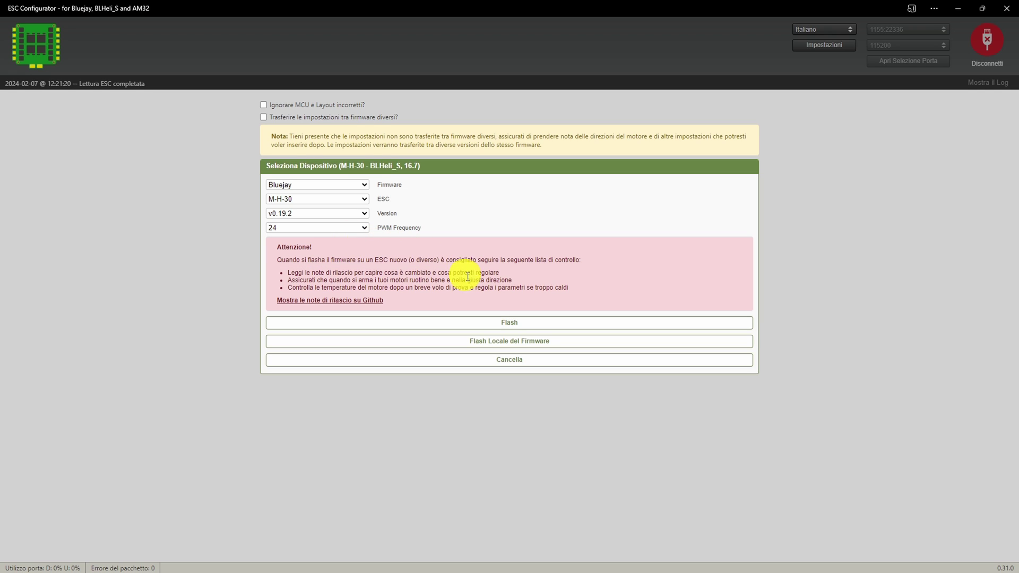
left_click(534, 324)
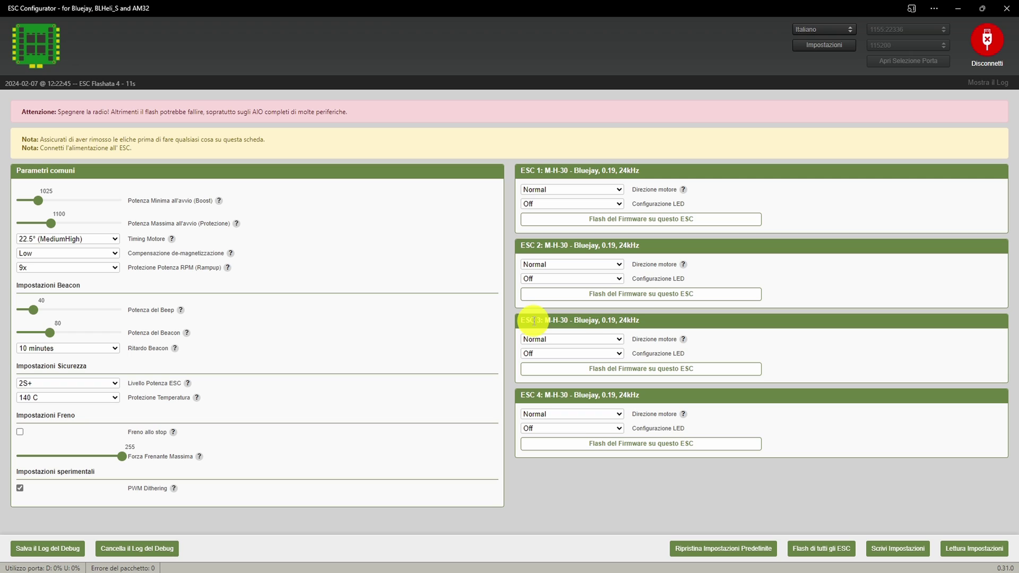
Set the motor direction of ESC 1 and ESC 4 to Reversed, write the settings and disconnect
left_click(614, 189)
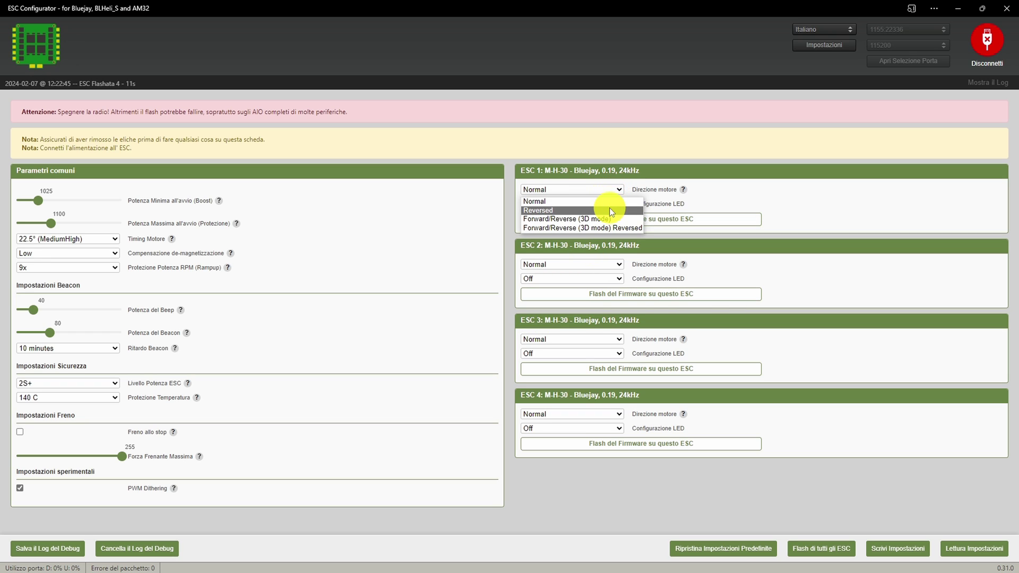
left_click(611, 212)
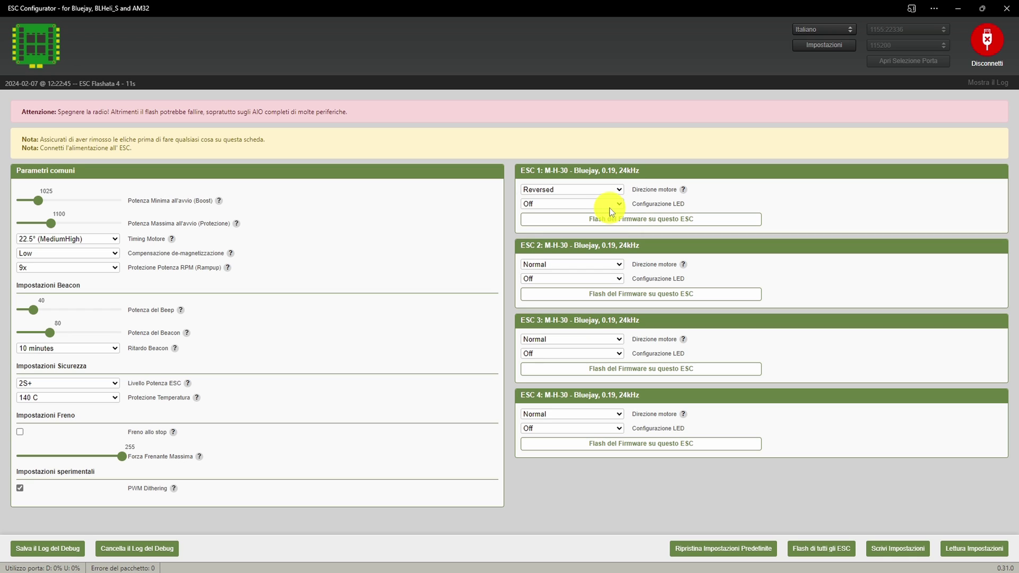
left_click(619, 414)
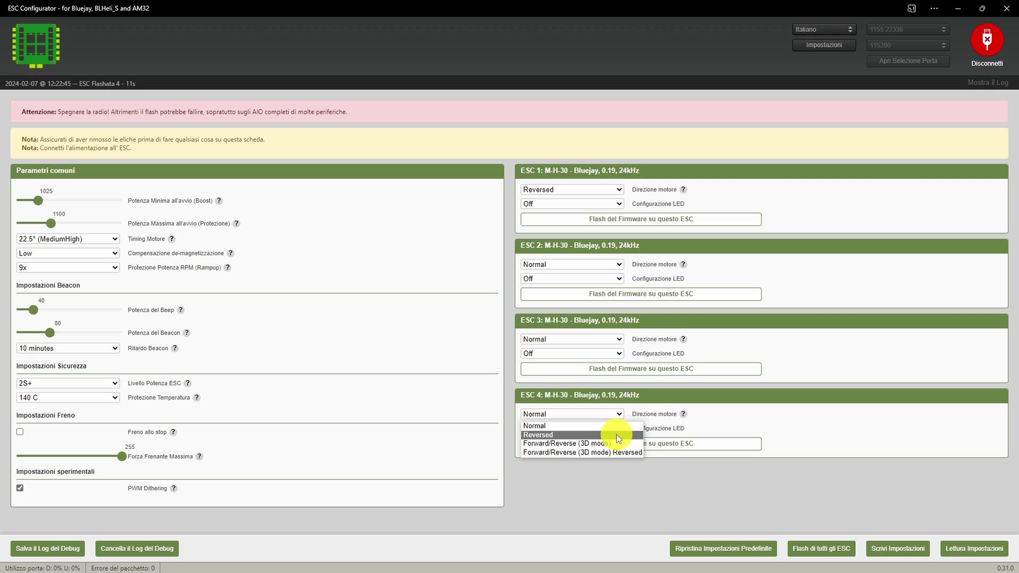
left_click(616, 434)
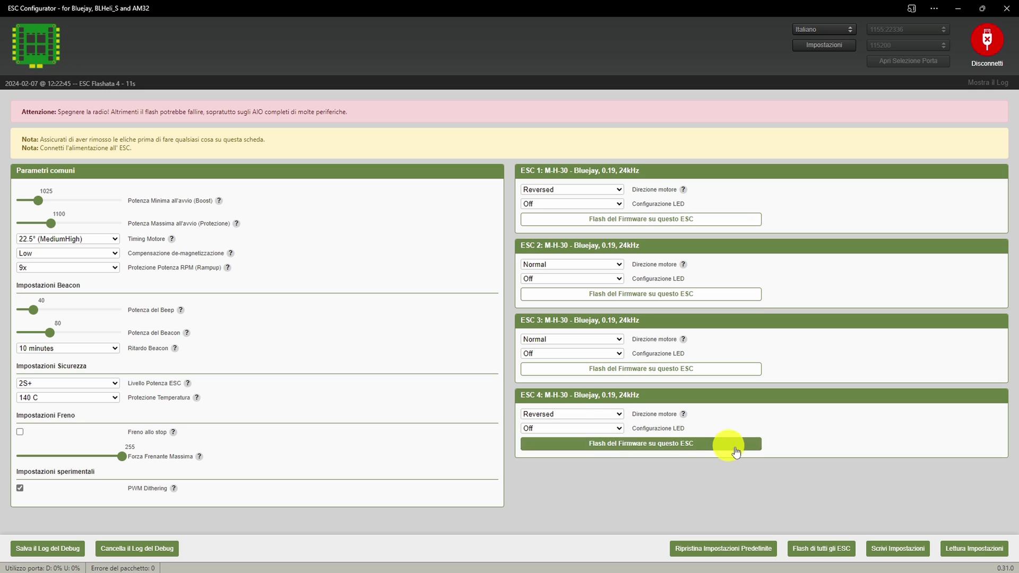
left_click(908, 552)
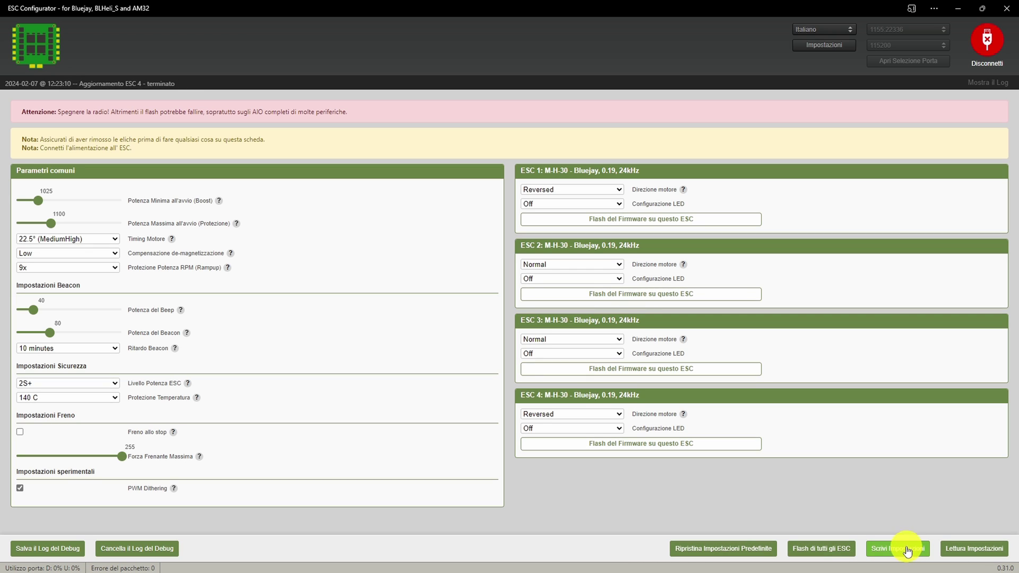
left_click(988, 43)
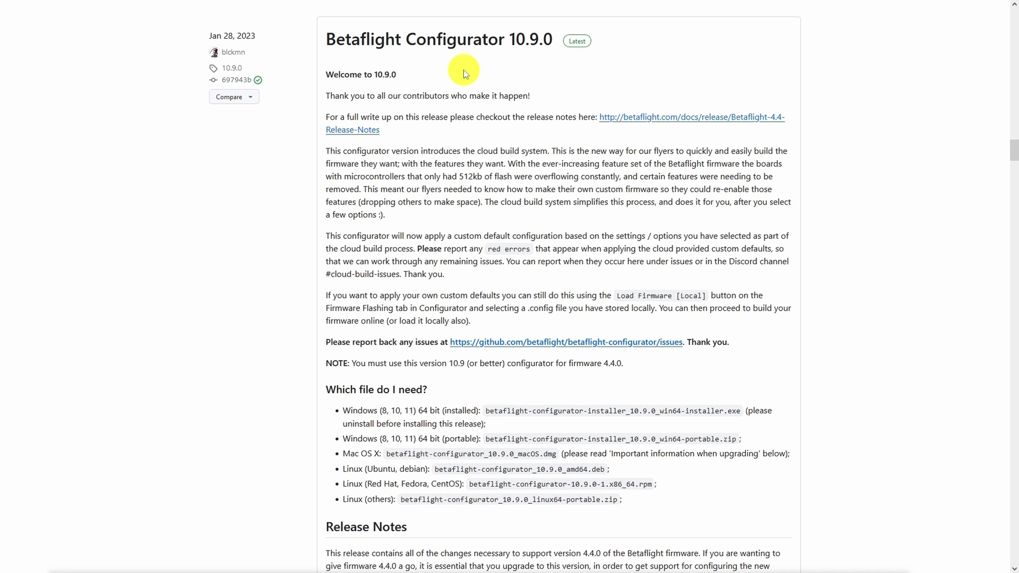
Review the Betaflight Configurator 10.9.0 release page, including its upgrade information and list of changes
scroll(464, 69, "down", 5)
scroll(465, 70, "down", 4)
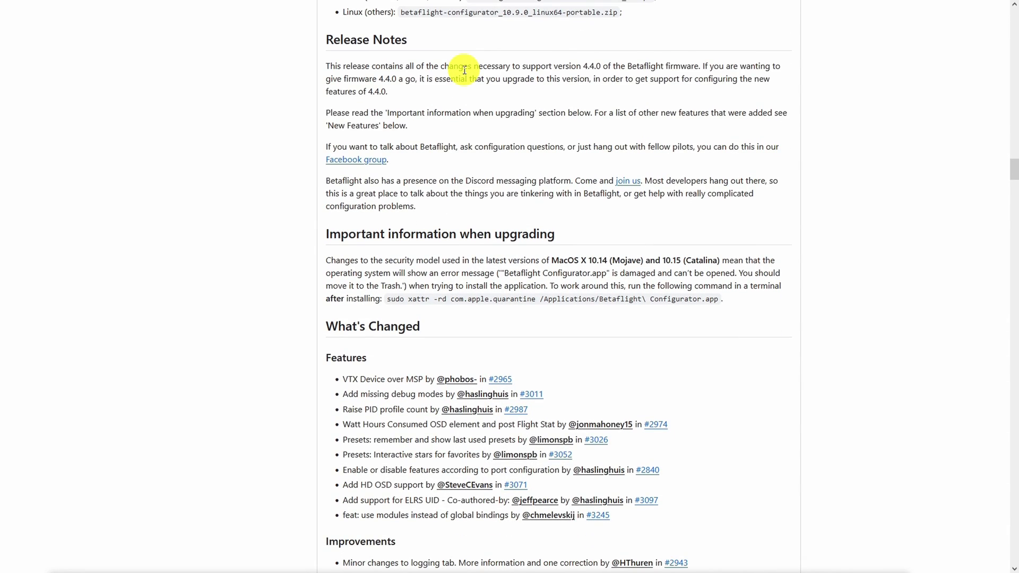
scroll(464, 70, "down", 9)
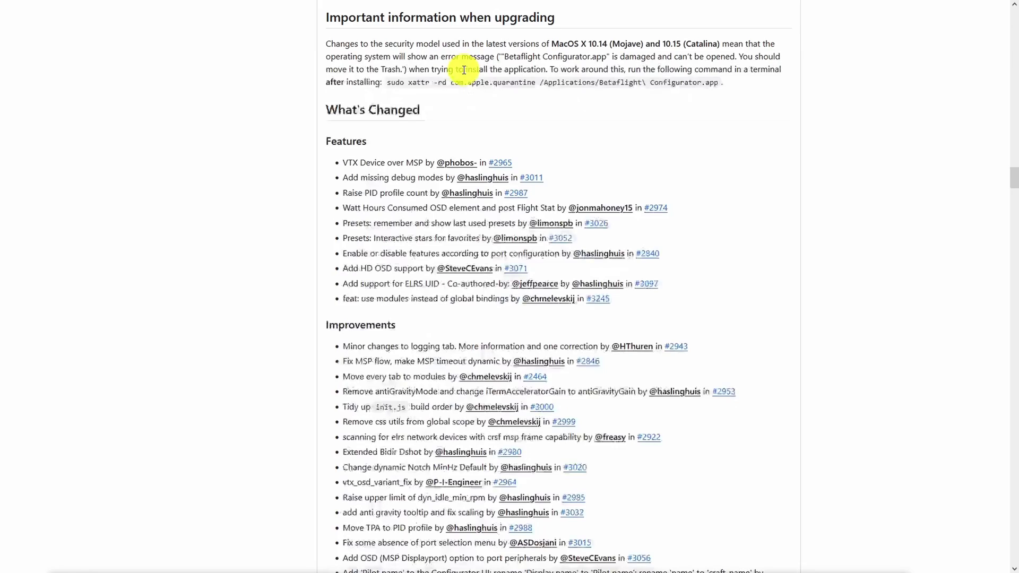
scroll(461, 70, "down", 8)
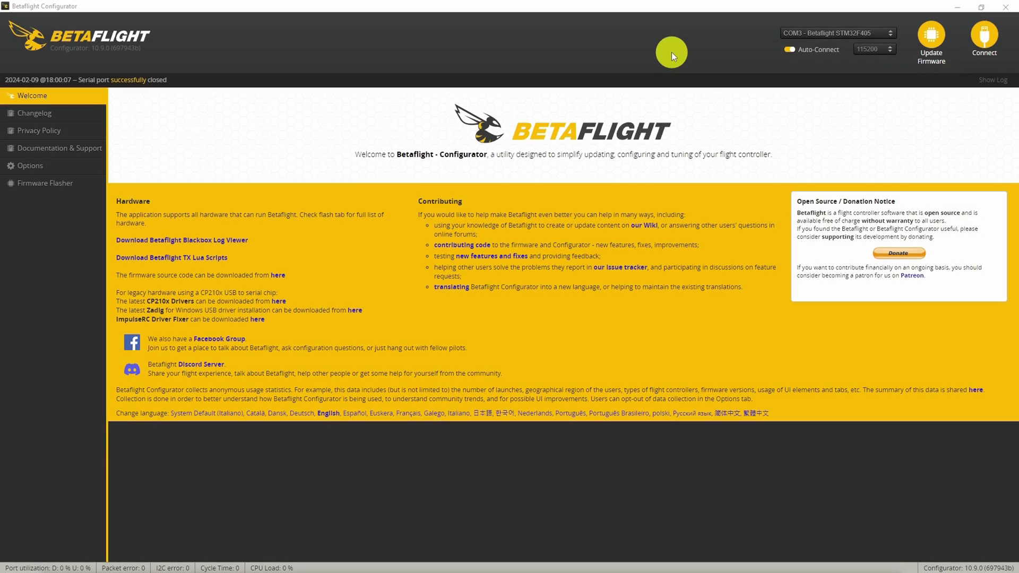
Switch to Betaflight Configurator, connect to the flight controller and reboot it into boot loader / DFU mode
left_click(986, 39)
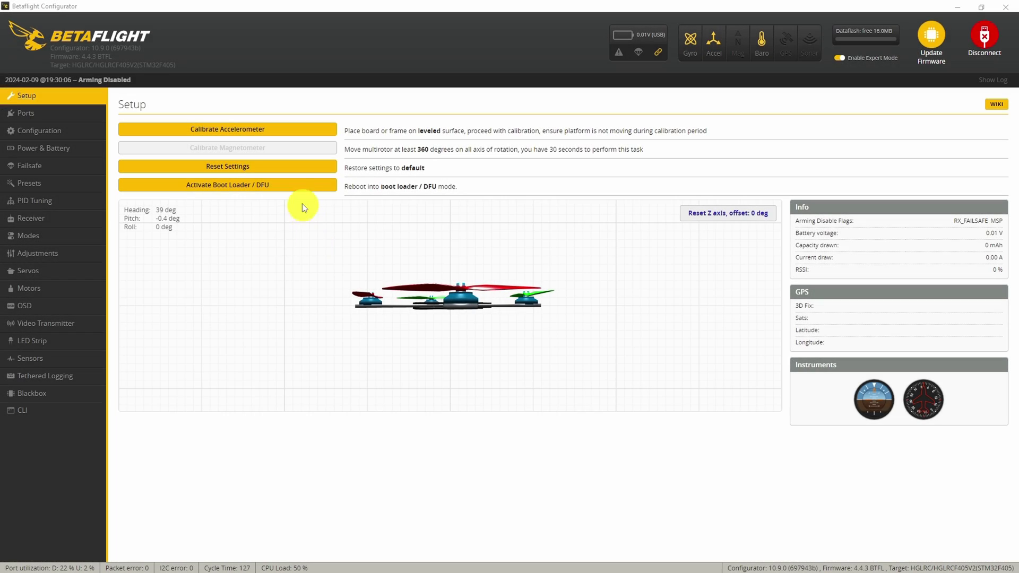
left_click(298, 187)
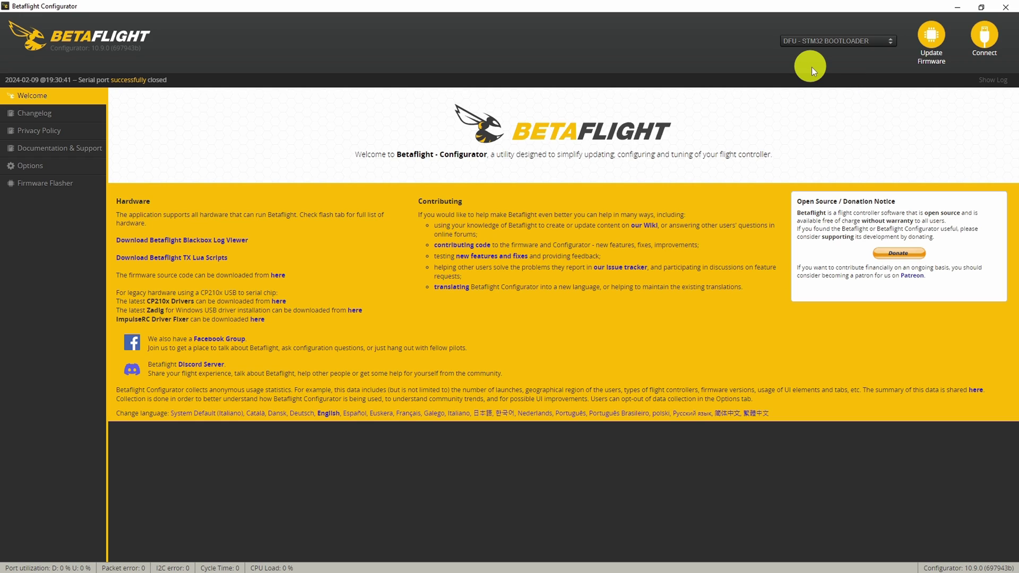
Load the online 4.4.3 firmware for the HGLRCF405V2 target and flash it to the board
left_click(932, 38)
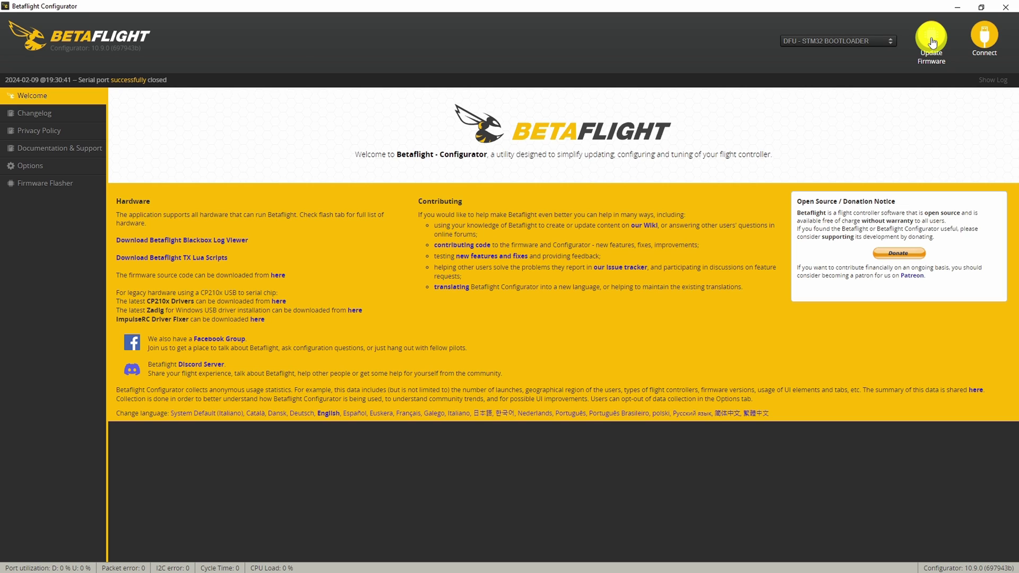
left_click(932, 38)
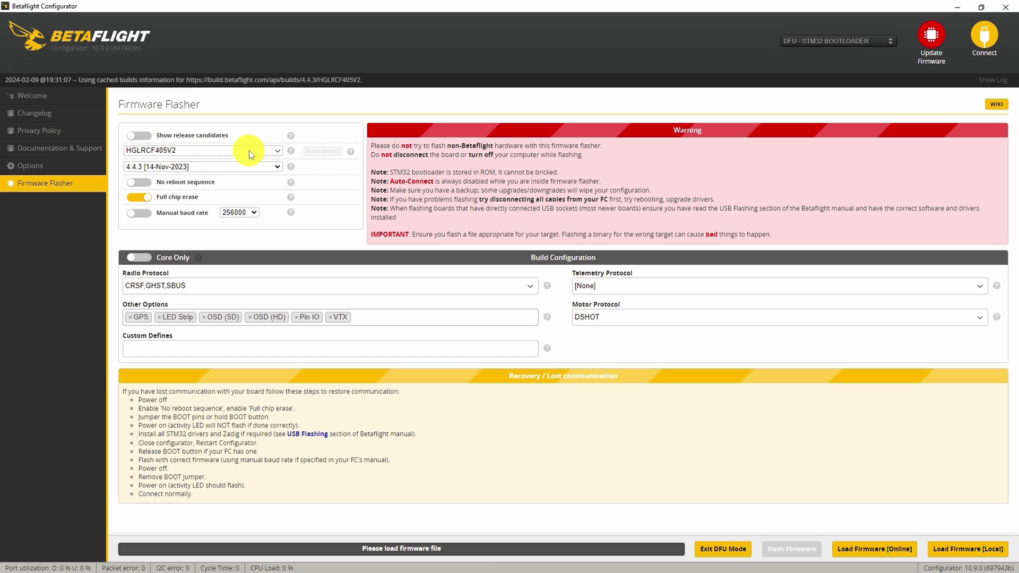
left_click(275, 151)
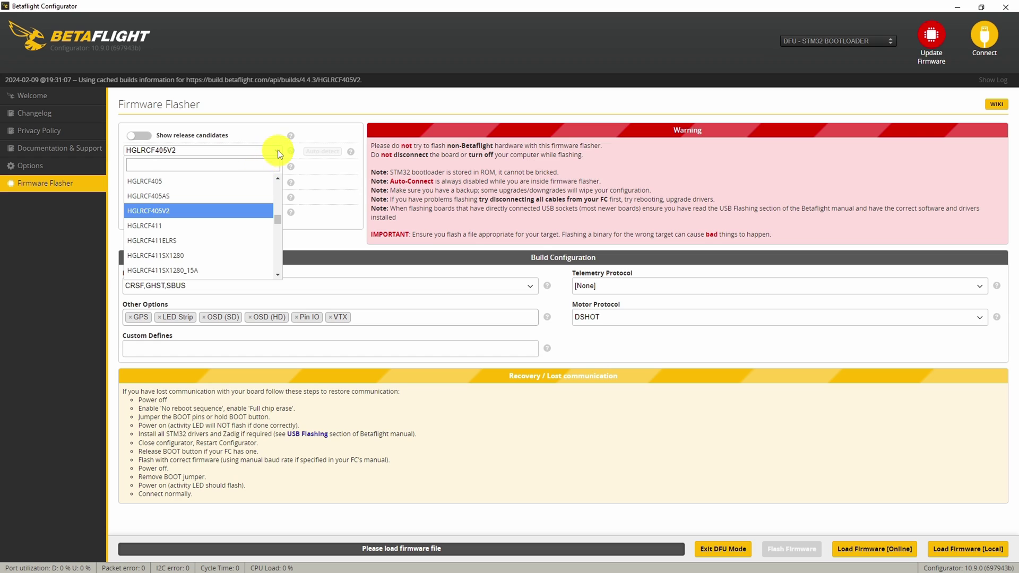
left_click(278, 150)
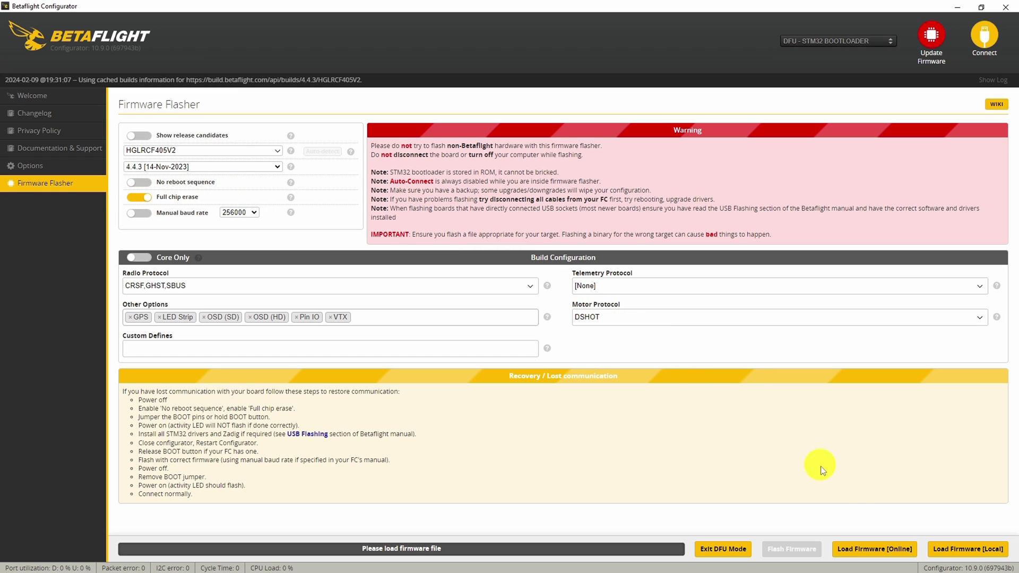
left_click(864, 554)
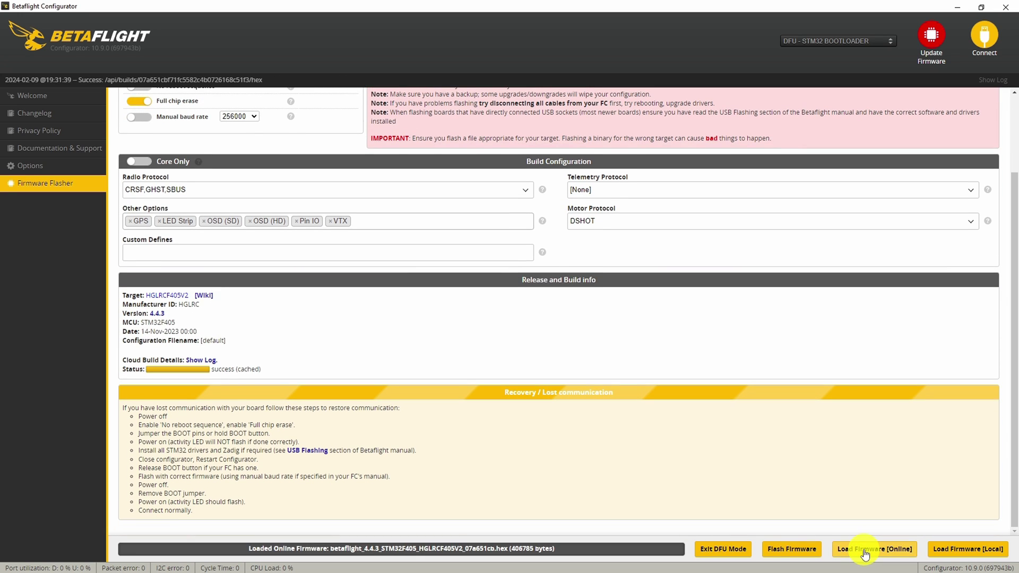
left_click(788, 551)
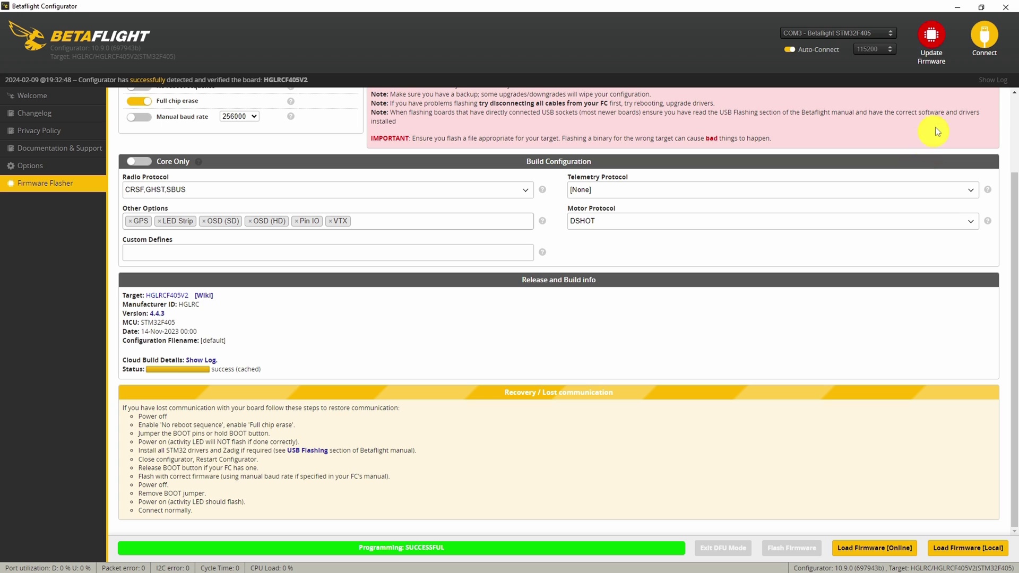
Reconnect to the flashed board with its custom defaults applied and calibrate the accelerometer
left_click(987, 35)
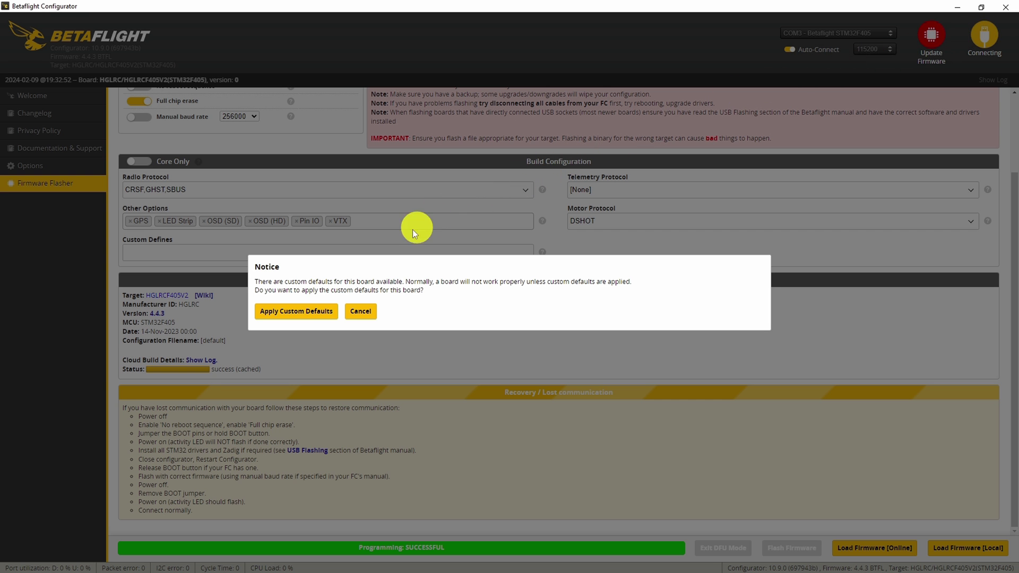
left_click(309, 317)
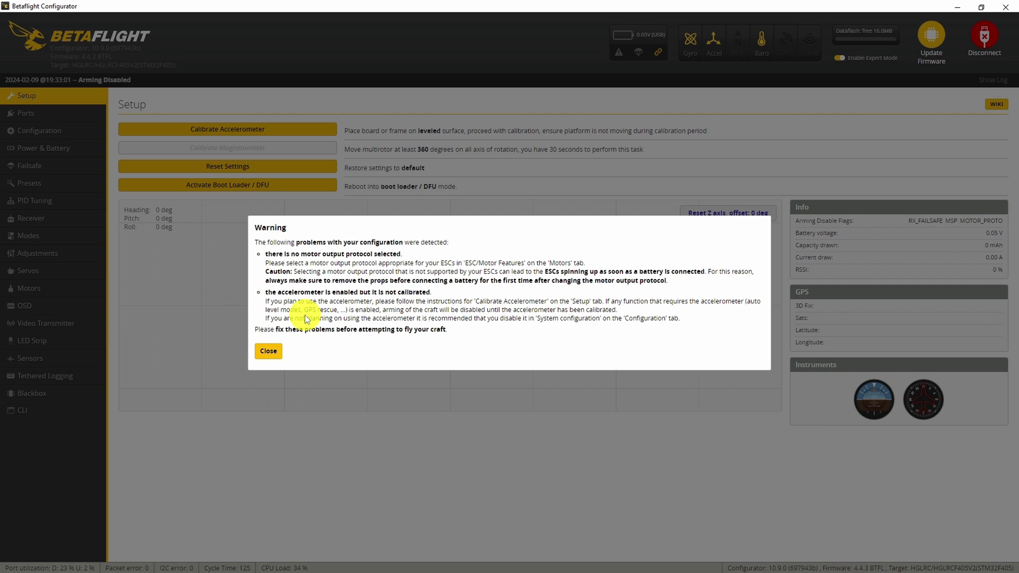
left_click(271, 352)
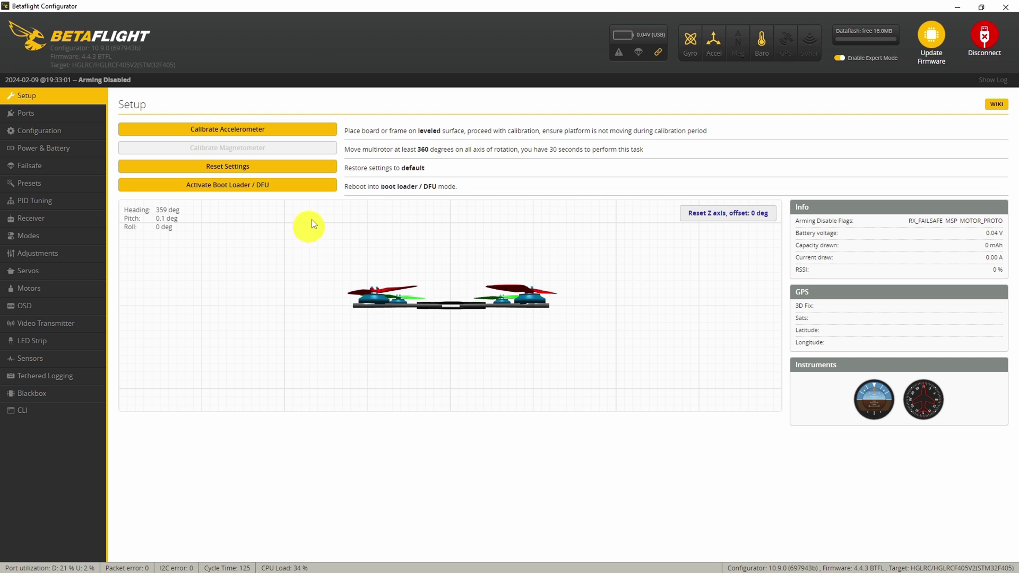
left_click(329, 130)
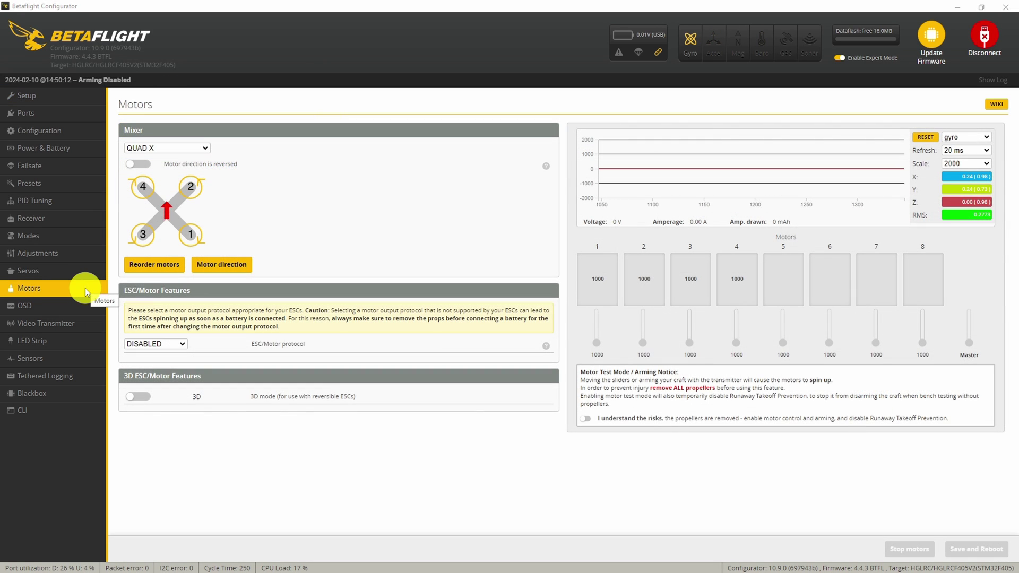
Set the motor protocol to DSHOT300, enable bidirectional DShot with recommended dynamic notch values, and mark the motor direction as reversed
left_click(162, 344)
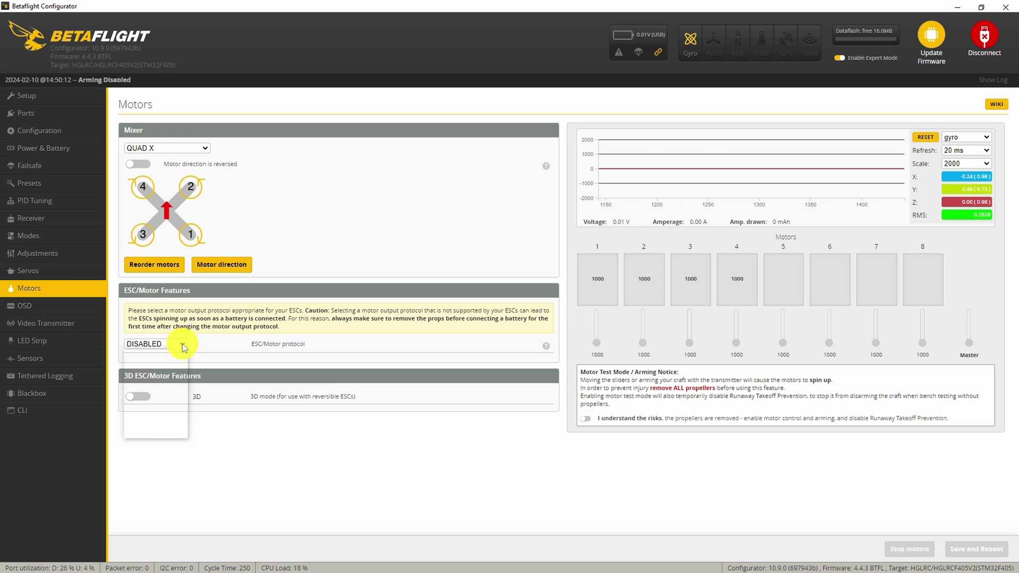
left_click(159, 380)
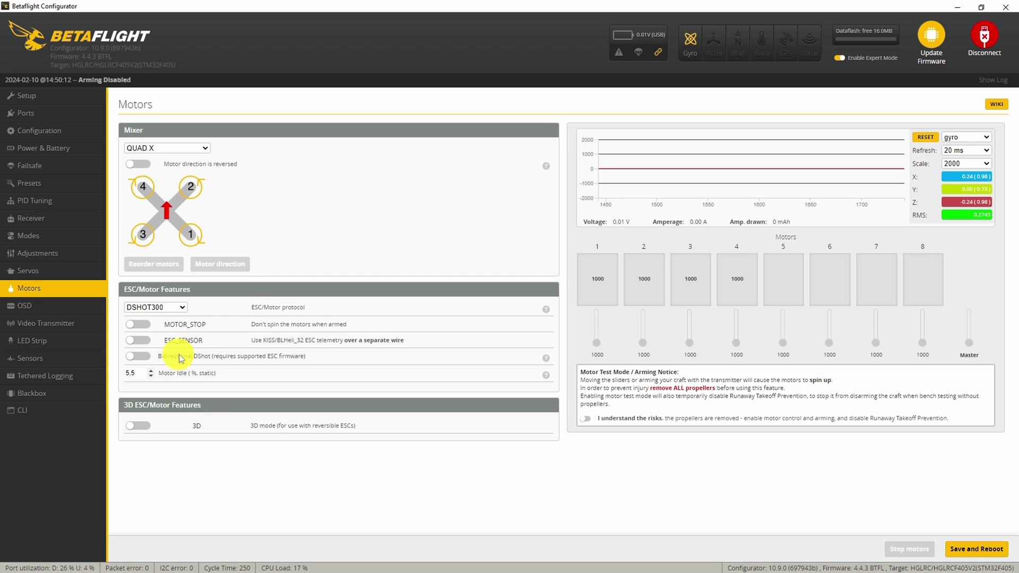
left_click(140, 356)
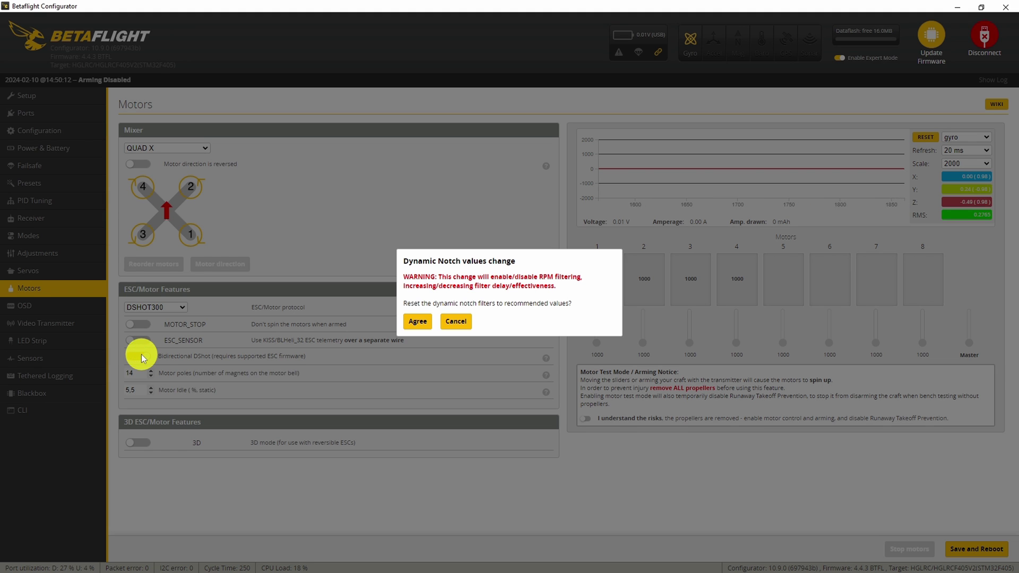
left_click(419, 323)
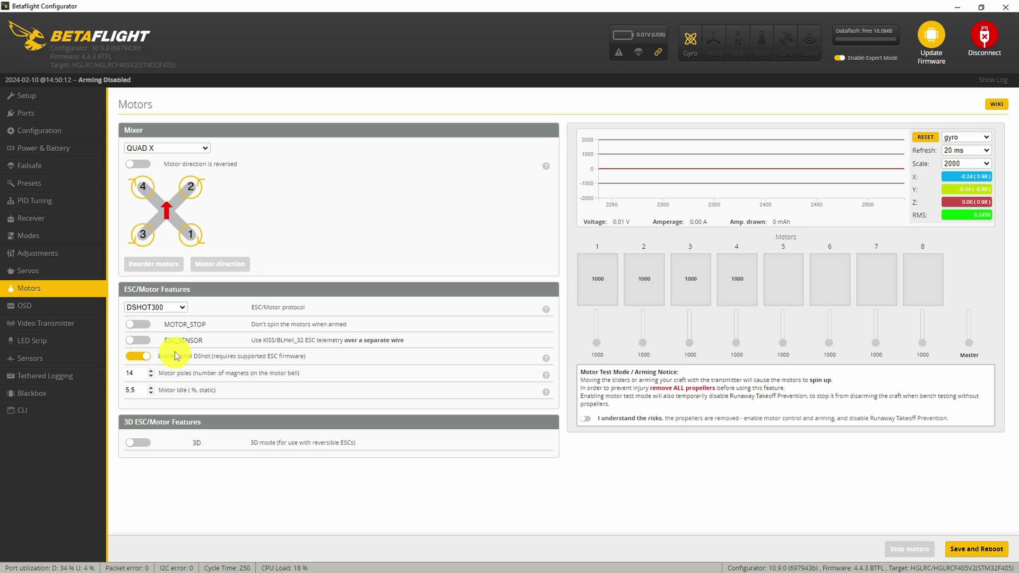
left_click(139, 164)
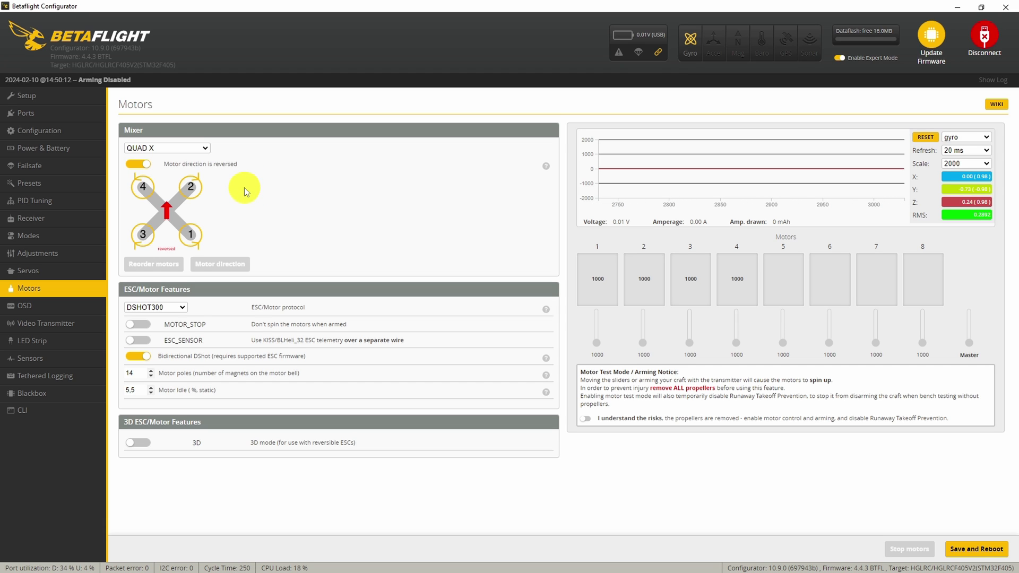
Check the serial port assignments and UART1's peripheral options, leaving the selection as it is, and open the general configuration settings
left_click(88, 114)
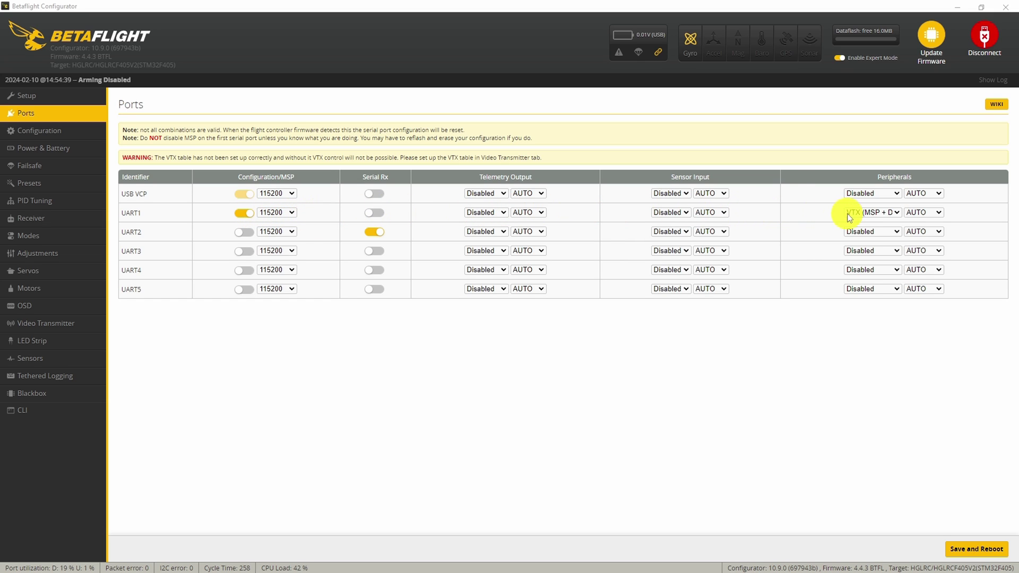
left_click(901, 218)
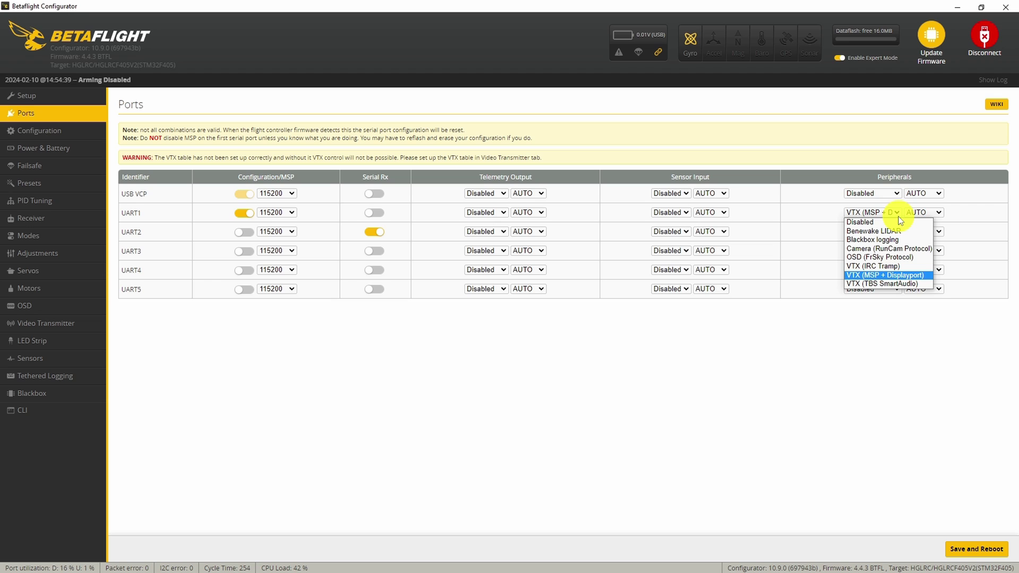
left_click(901, 218)
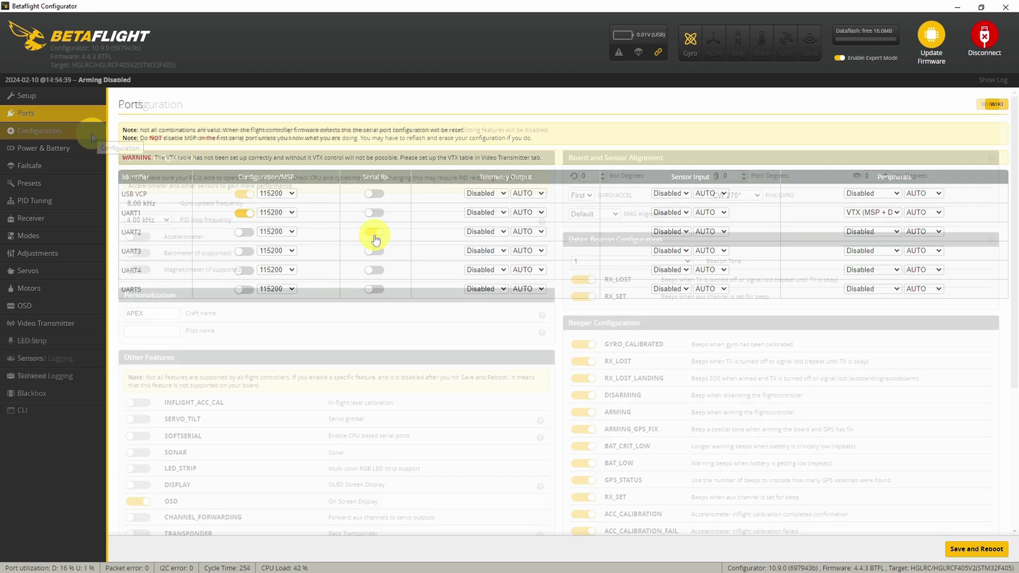
left_click(91, 132)
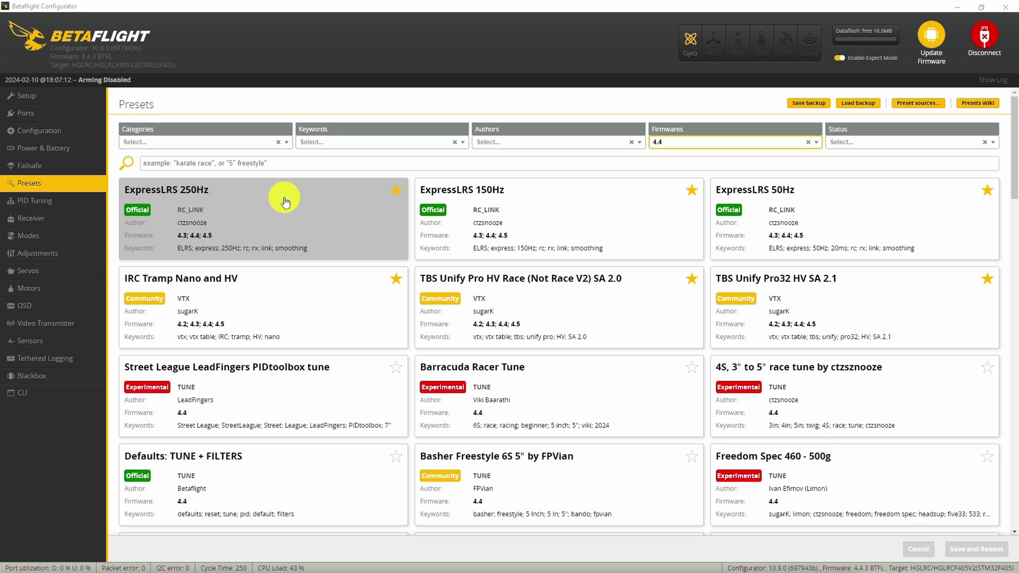
Apply the ExpressLRS 250Hz preset with HD Freestyle, serial separate Rx and single-cell voltage options, and save it with a reboot
left_click(249, 198)
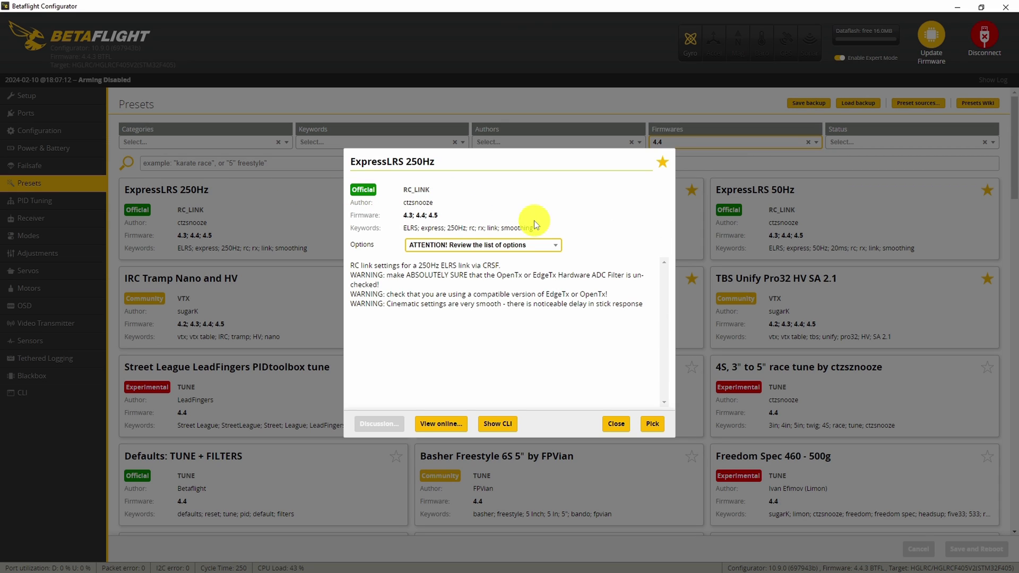
left_click(557, 247)
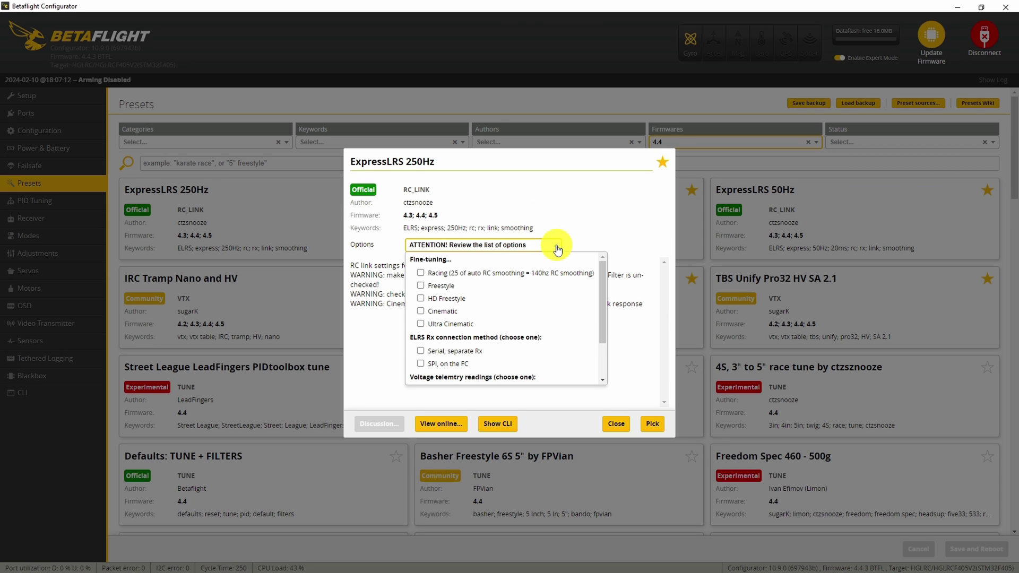
left_click(462, 300)
left_click(481, 354)
scroll(475, 348, "down", 1)
left_click(475, 344)
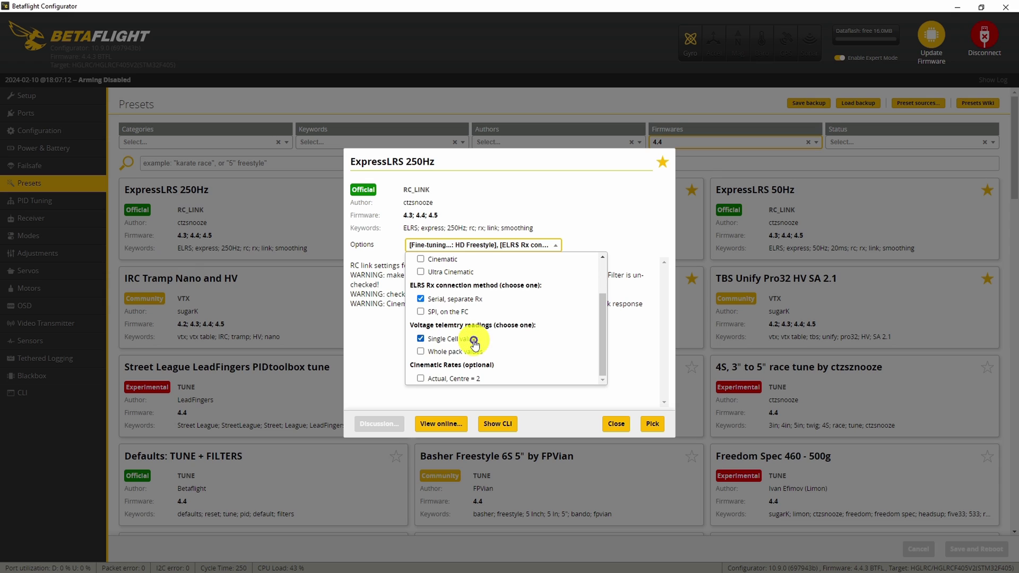
left_click(557, 245)
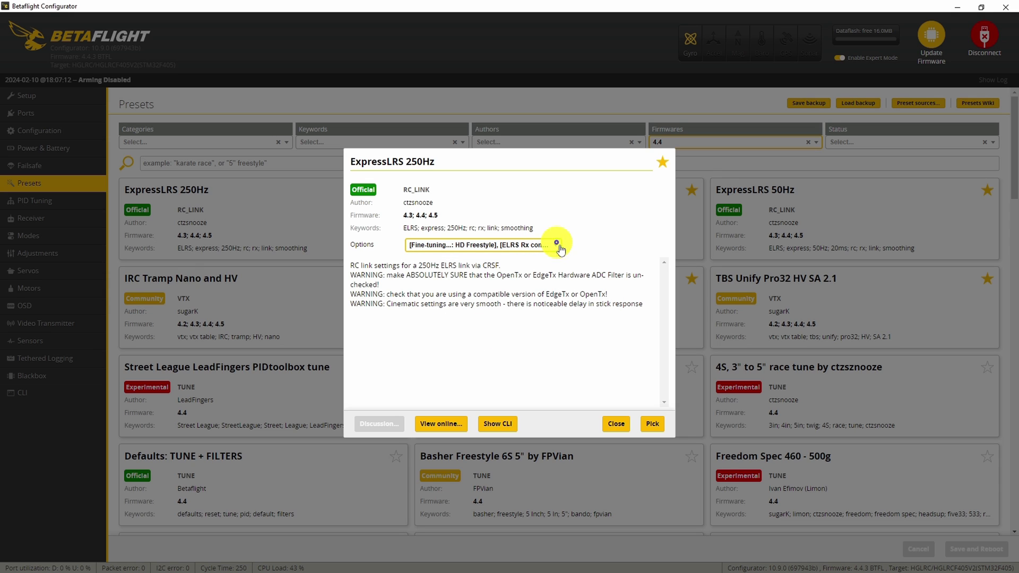
left_click(652, 424)
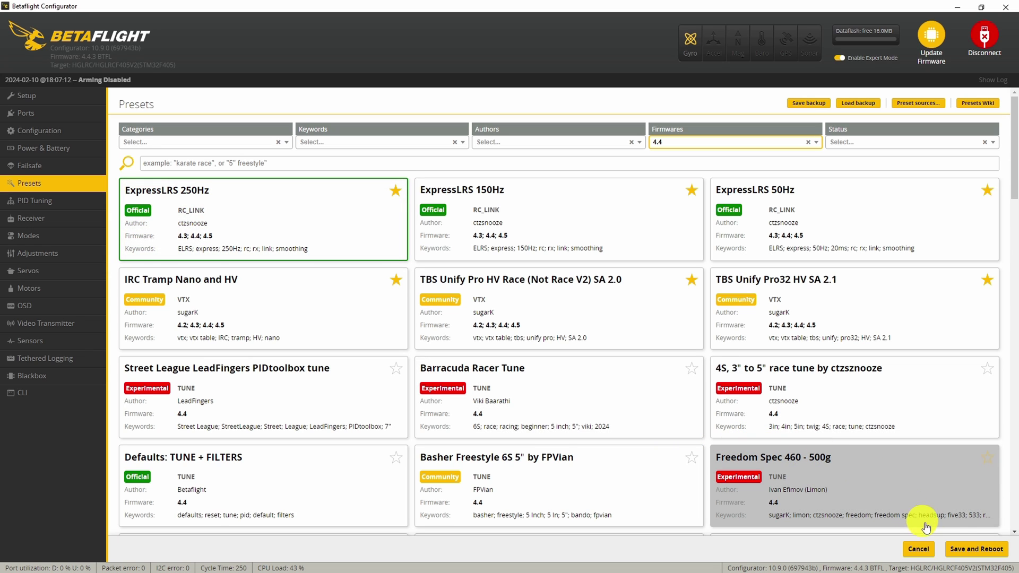
left_click(971, 555)
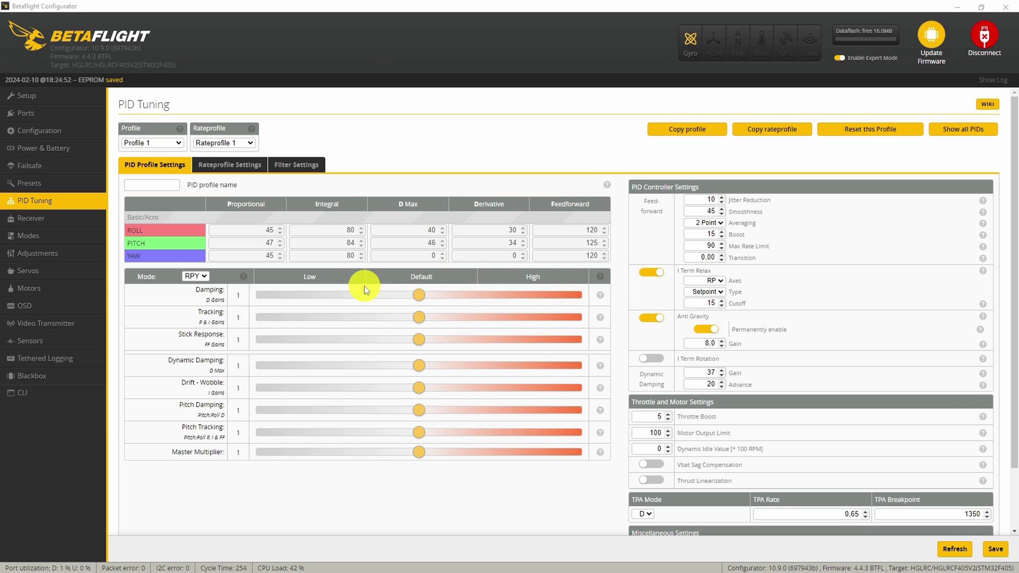
Review the rate profile settings under PID tuning and open the receiver settings
left_click(254, 170)
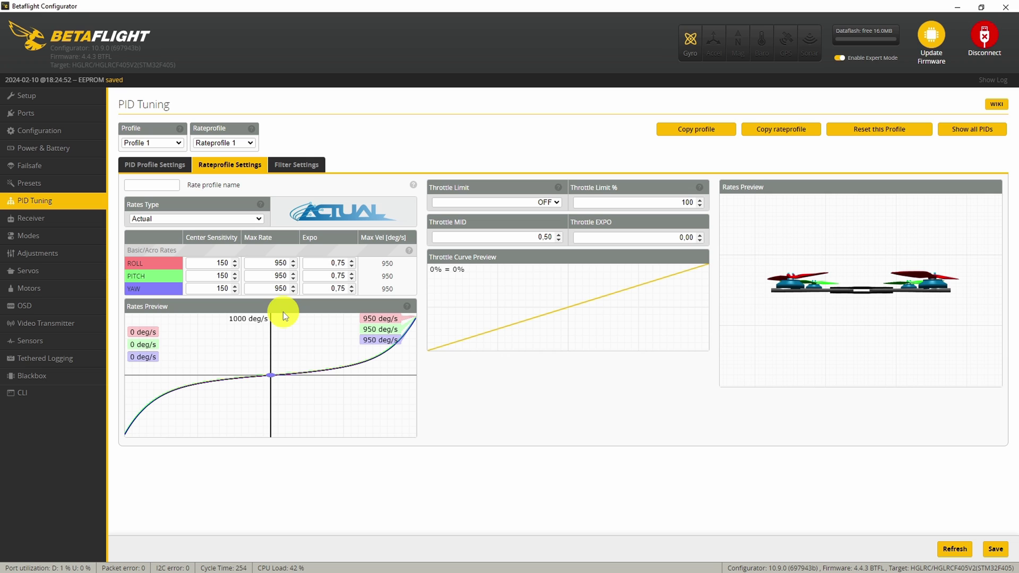
left_click(67, 219)
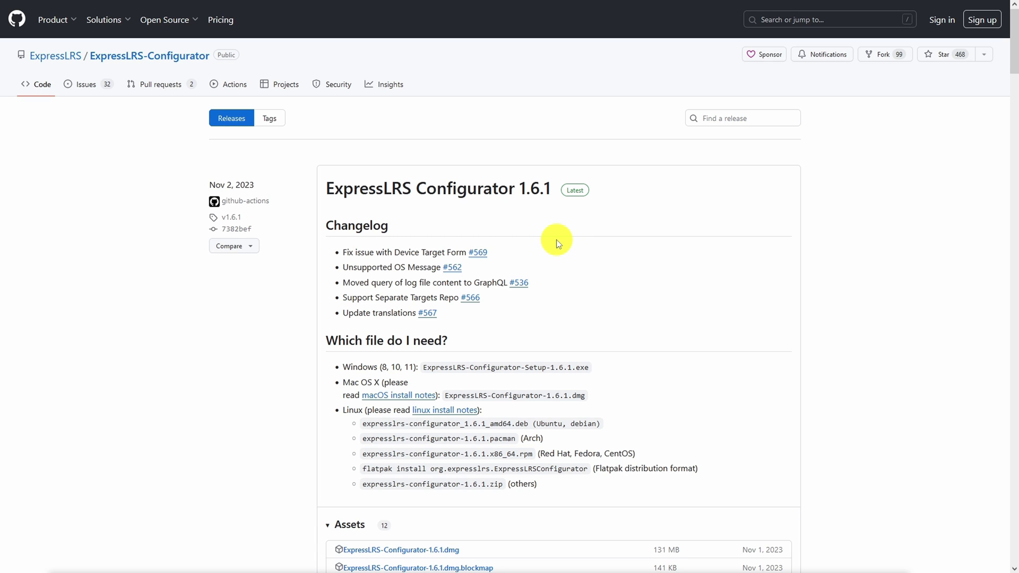
Check the ExpressLRS Configurator 1.6.1 release page, and in ExpressLRS Configurator flash version 3.3.2 to the BETAFPV 2.4GHz Nano RX via BetaflightPassthrough
scroll(556, 240, "down", 3)
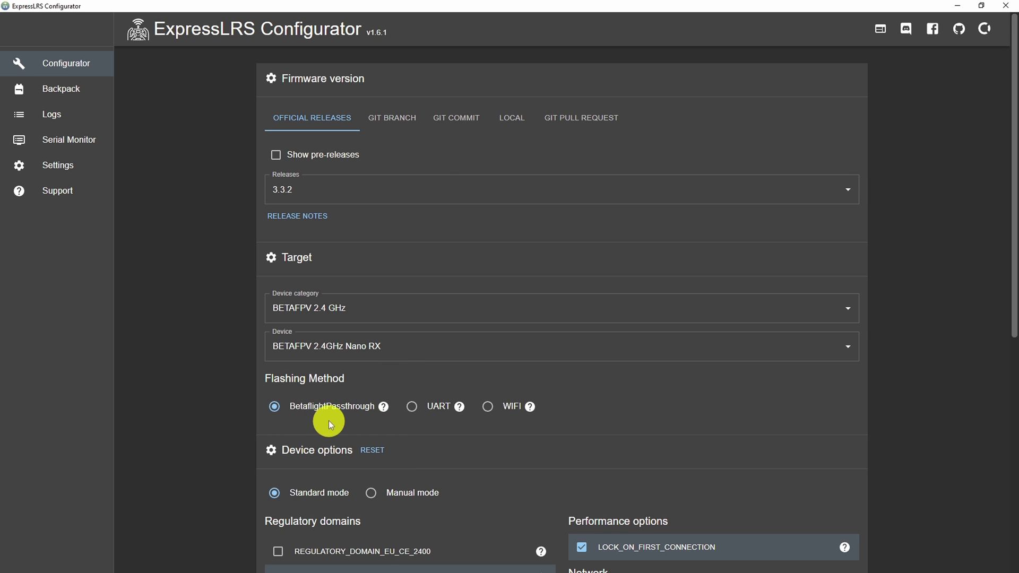
scroll(330, 420, "down", 3)
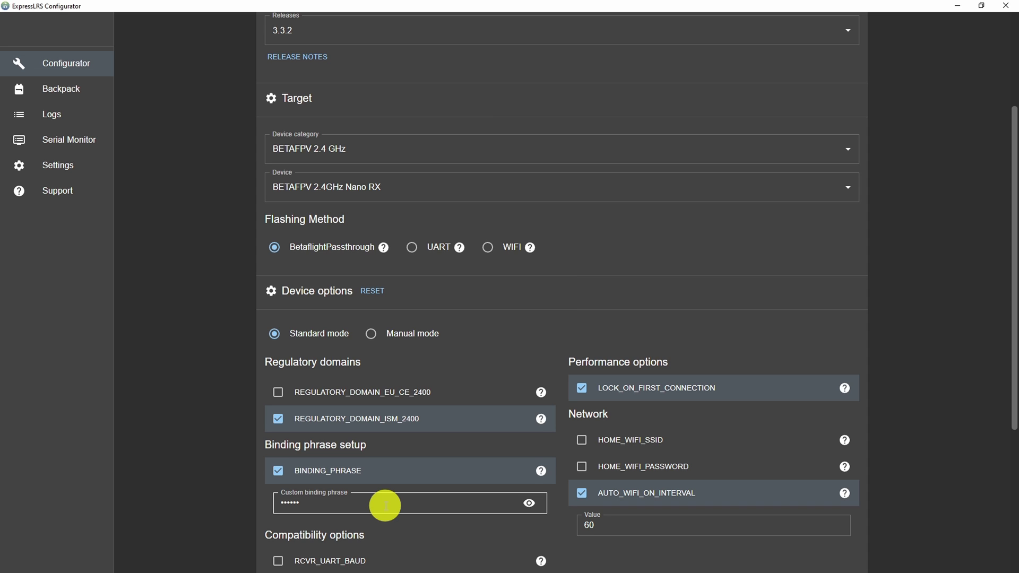
scroll(385, 504, "down", 5)
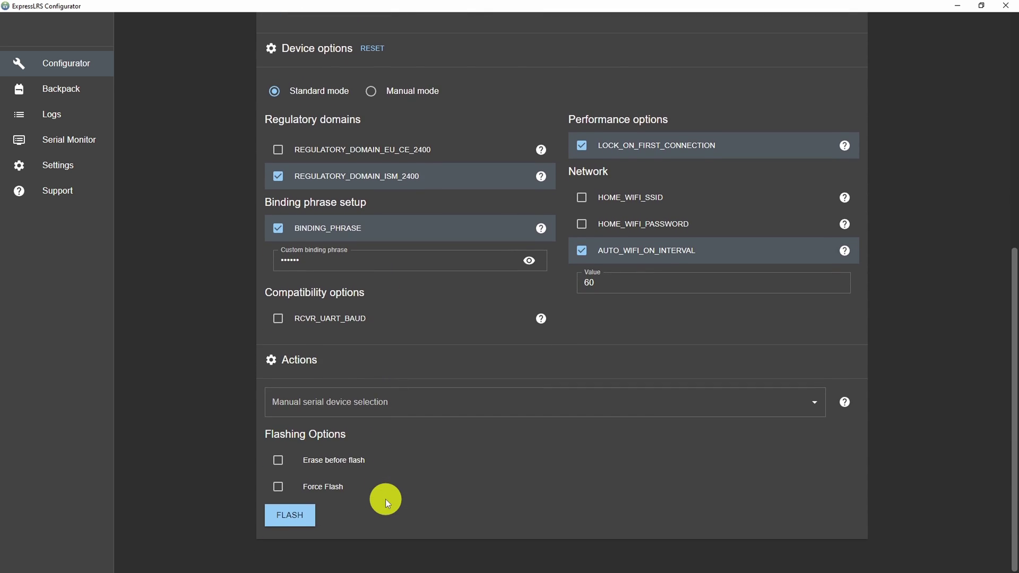
left_click(293, 523)
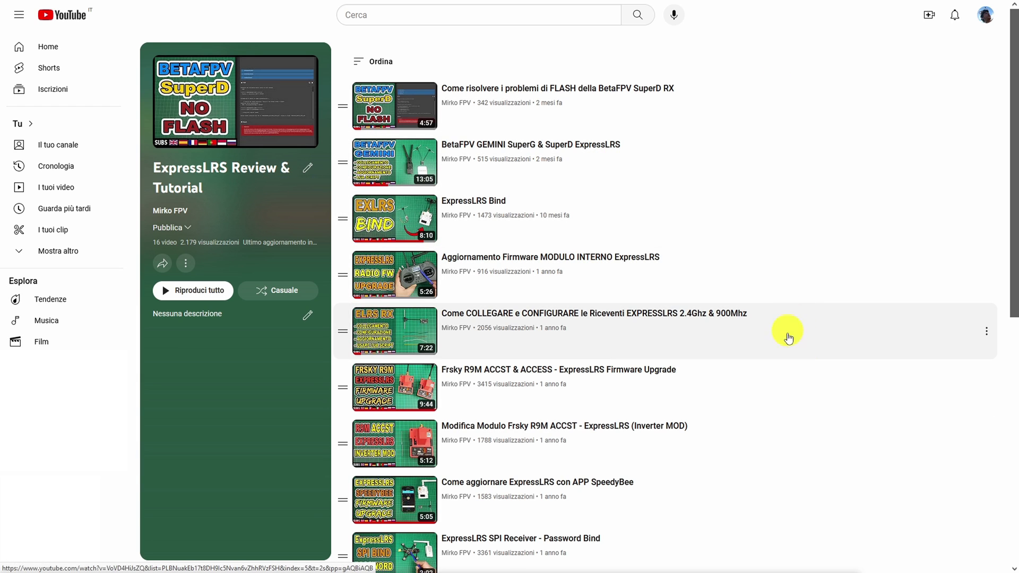
Browse the videos in the ExpressLRS Review & Tutorial playlist on YouTube
scroll(779, 415, "down", 4)
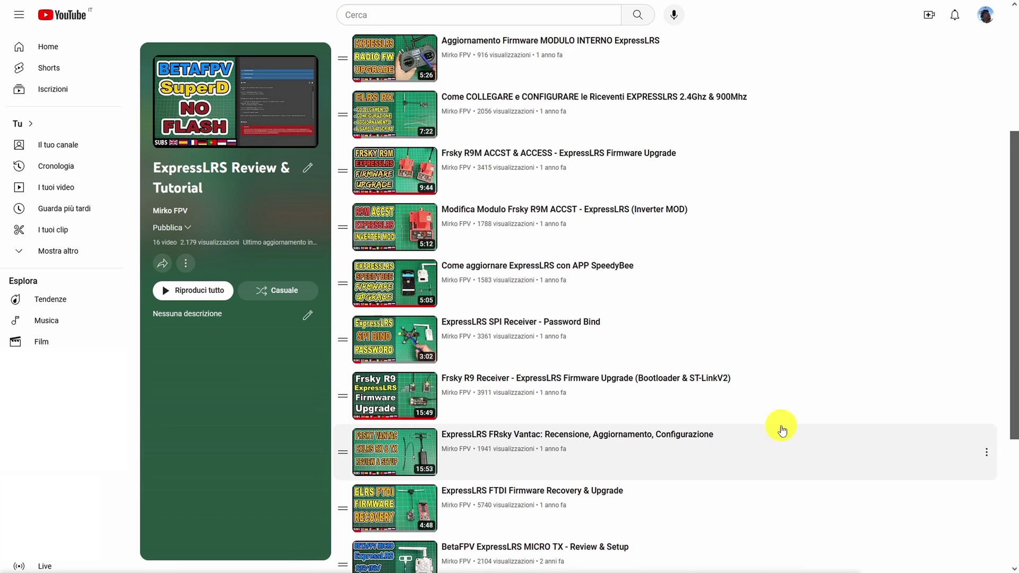
scroll(779, 425, "down", 4)
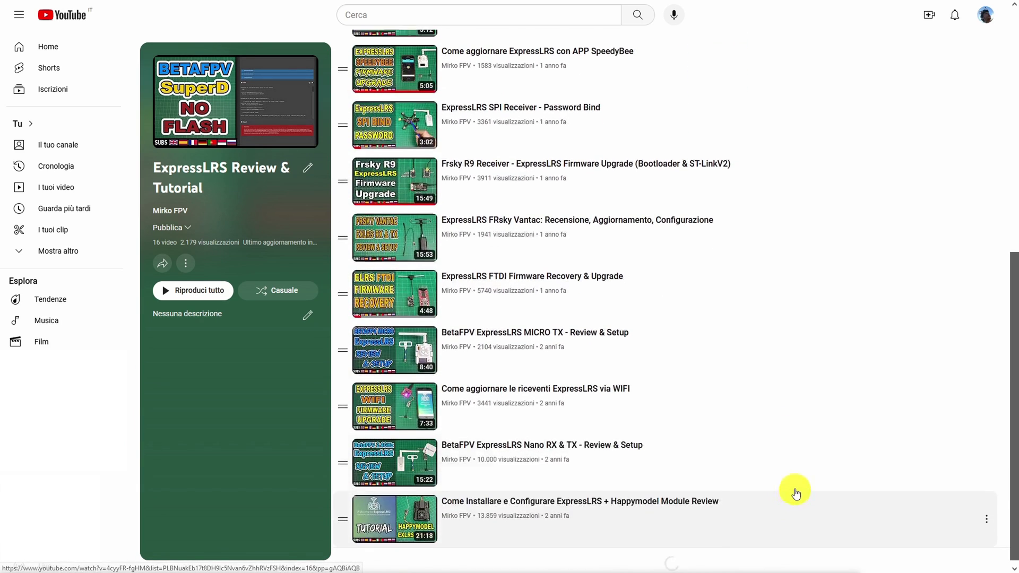
scroll(796, 489, "up", 8)
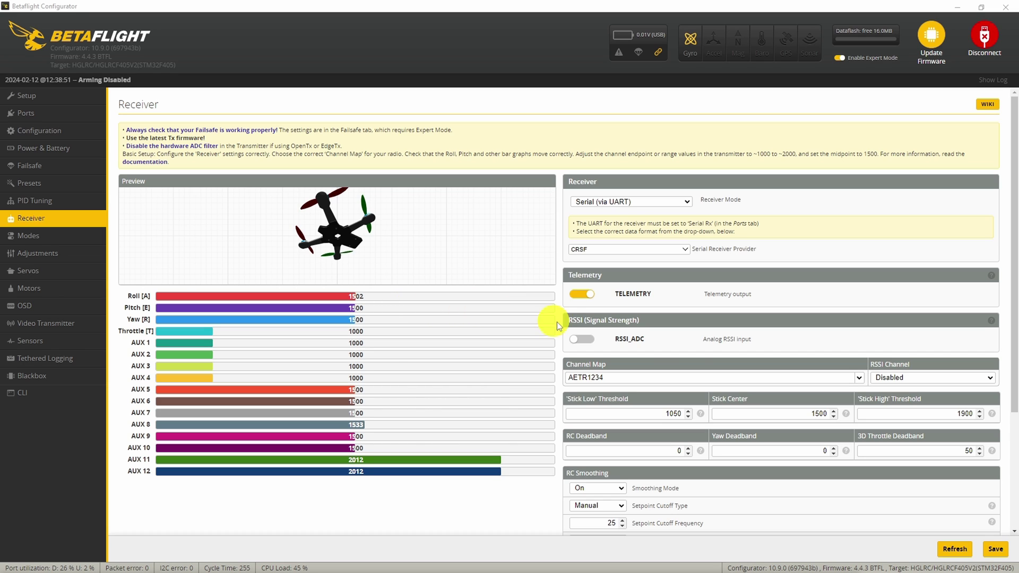
In Betaflight Configurator, try the Spektrum / Graupner / JR channel map and return it to FrSky / Futaba / Hitec (AETR1234)
left_click(860, 378)
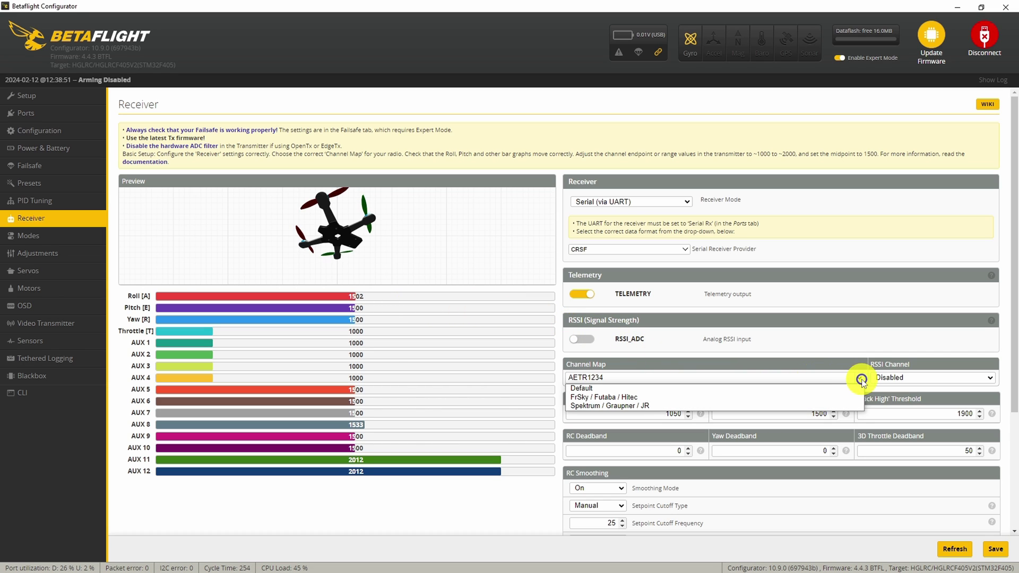
left_click(842, 406)
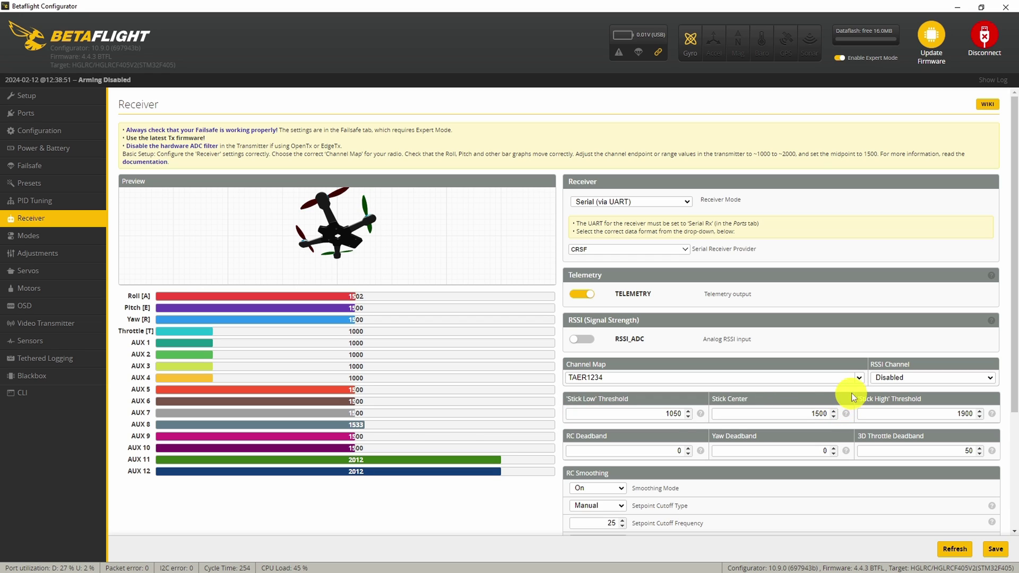
left_click(860, 379)
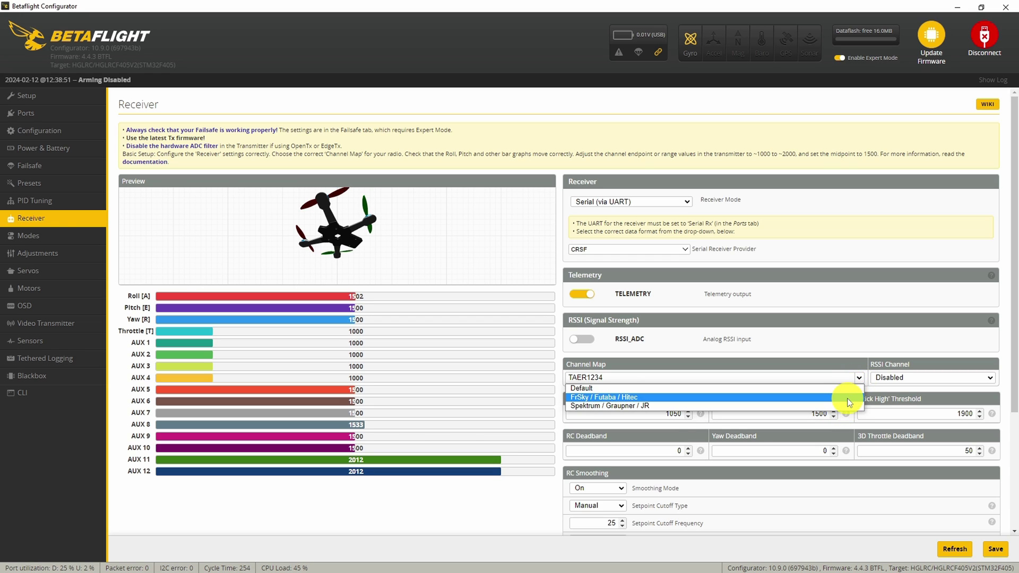
left_click(847, 398)
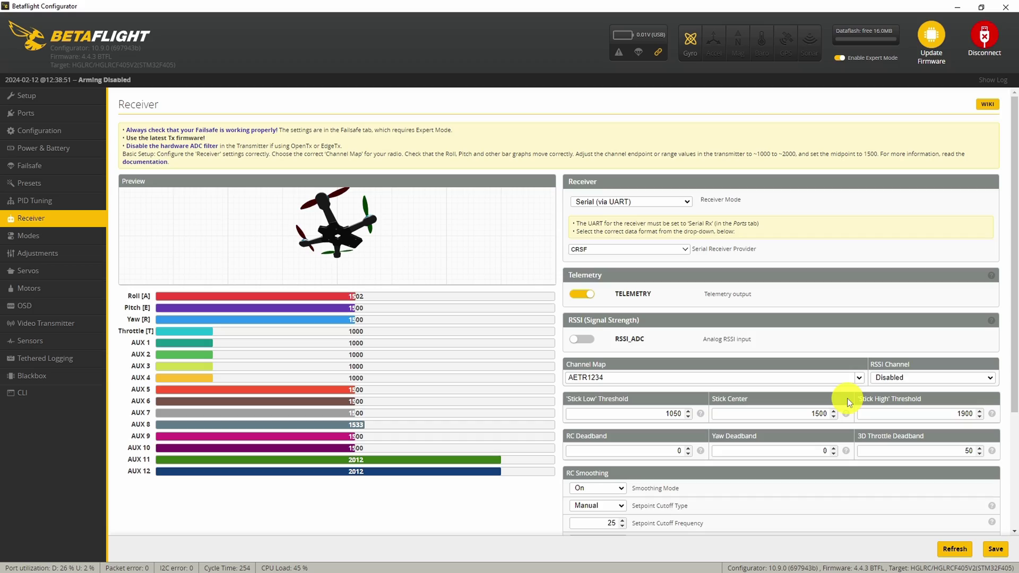